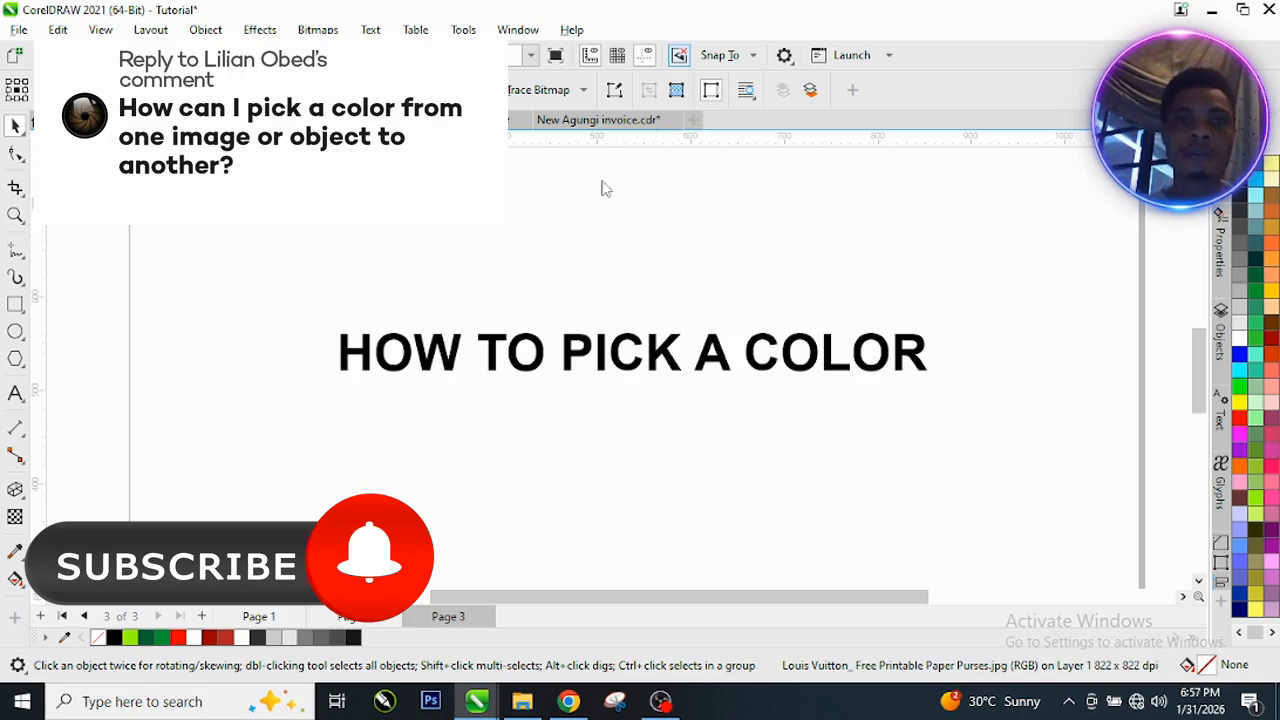
Step: Move the paint splash image from the desktop area onto page 3, above the start of the headline
scroll(568, 248, "down", 5)
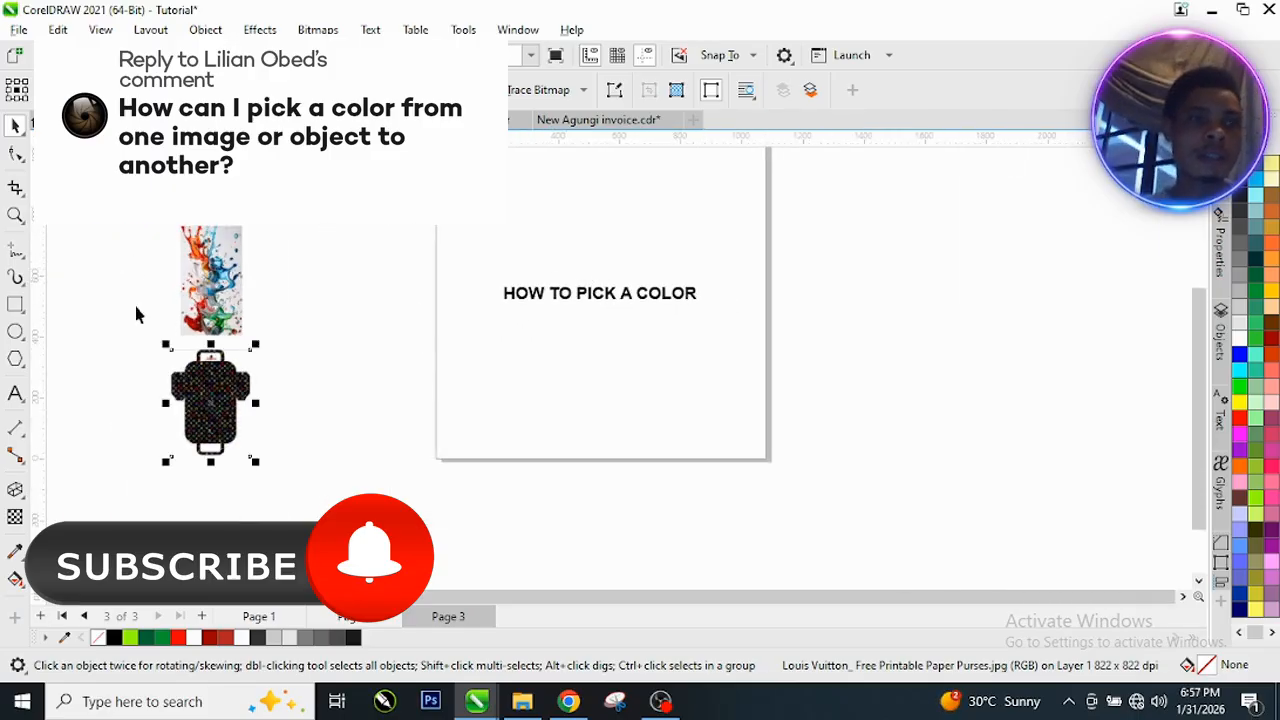
left_click_drag(213, 314, 493, 252)
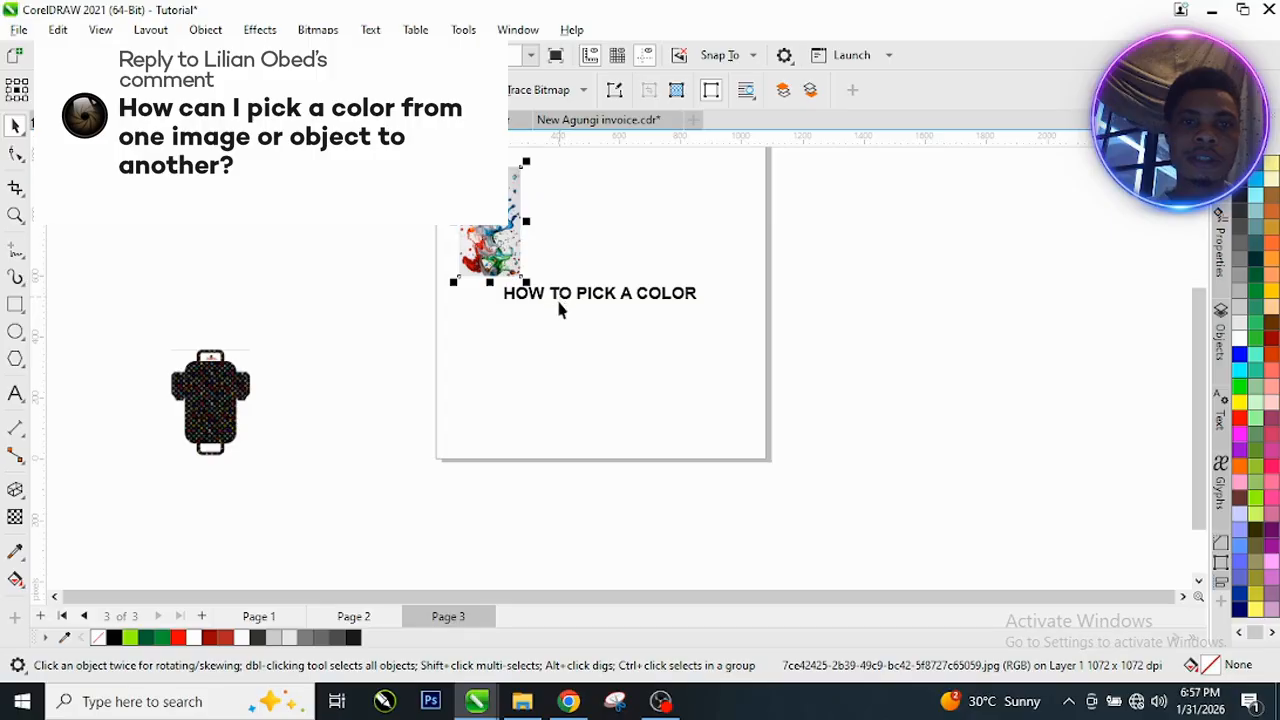
Step: Try deleting the "HOW TO PICK A COLOR" text and restoring it with undo and redo
left_click(586, 296)
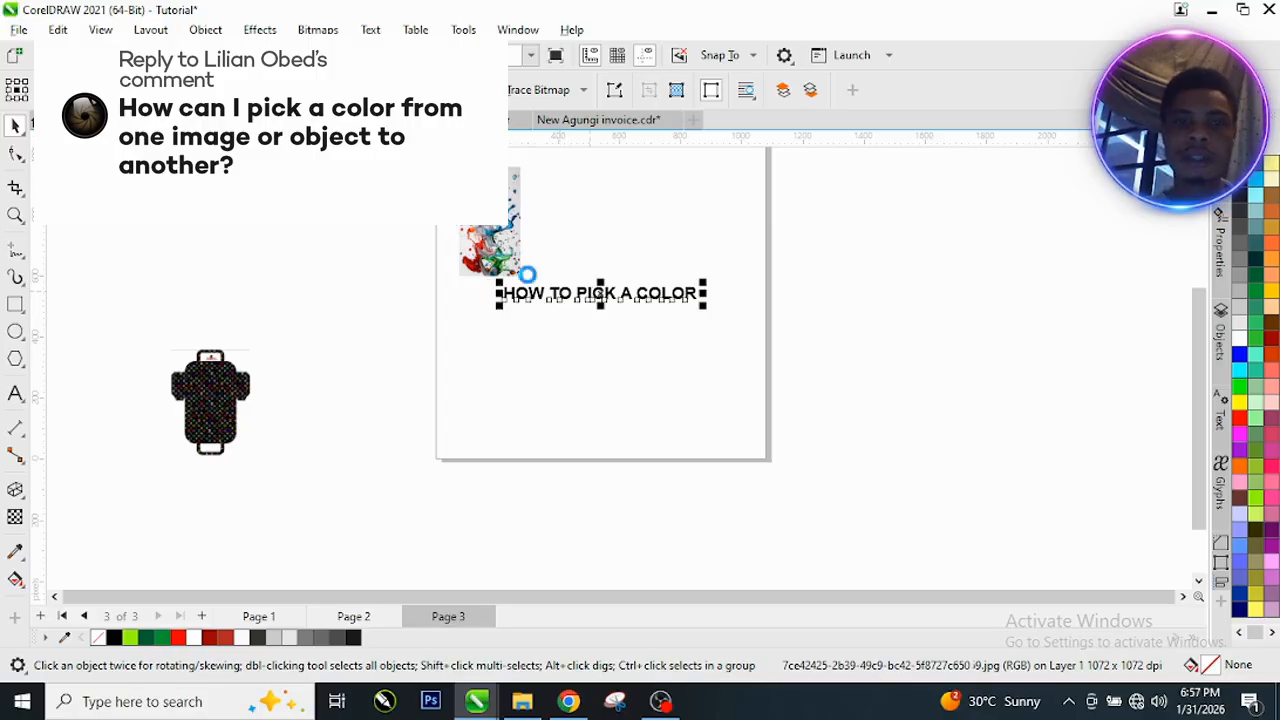
key("Delete")
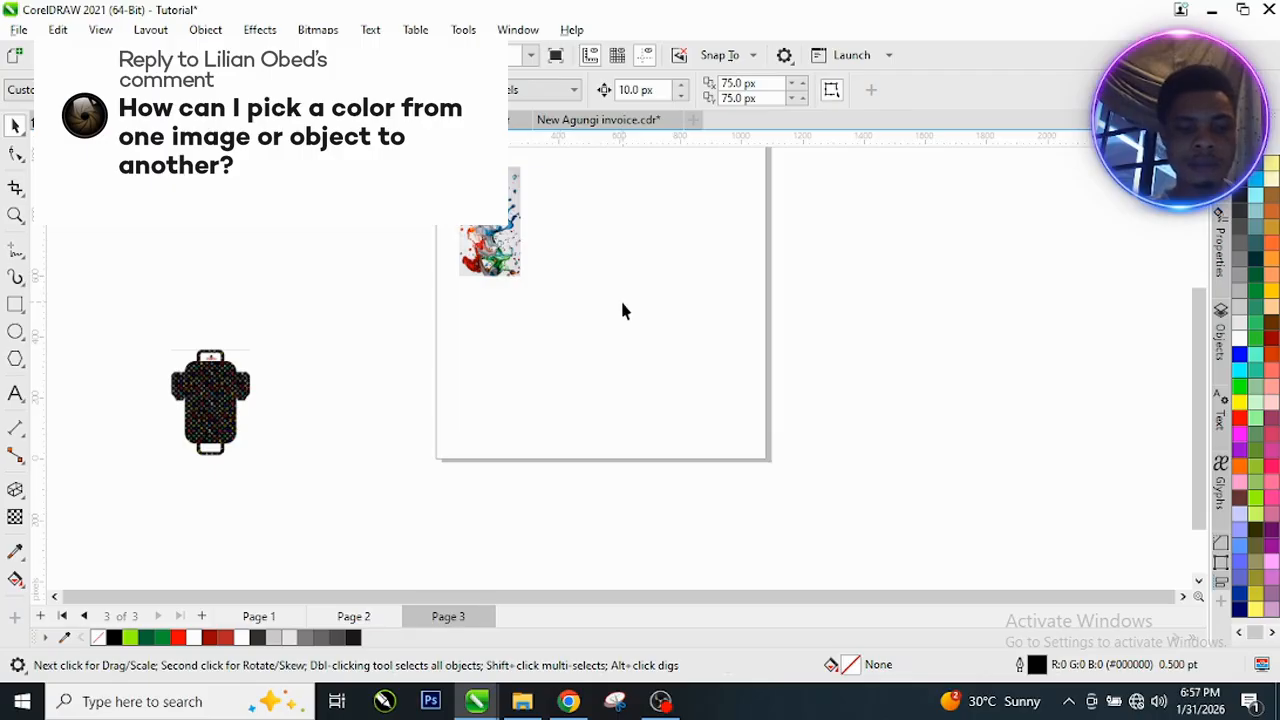
key("ctrl+z")
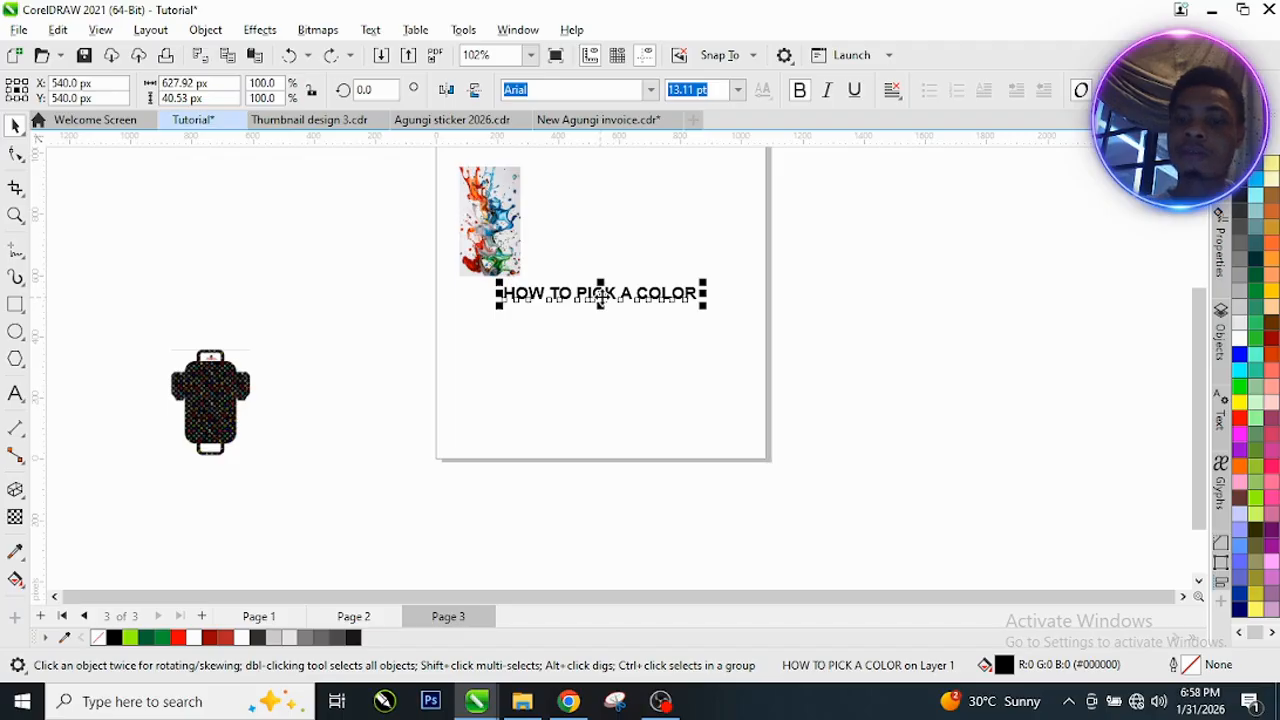
right_click(600, 293)
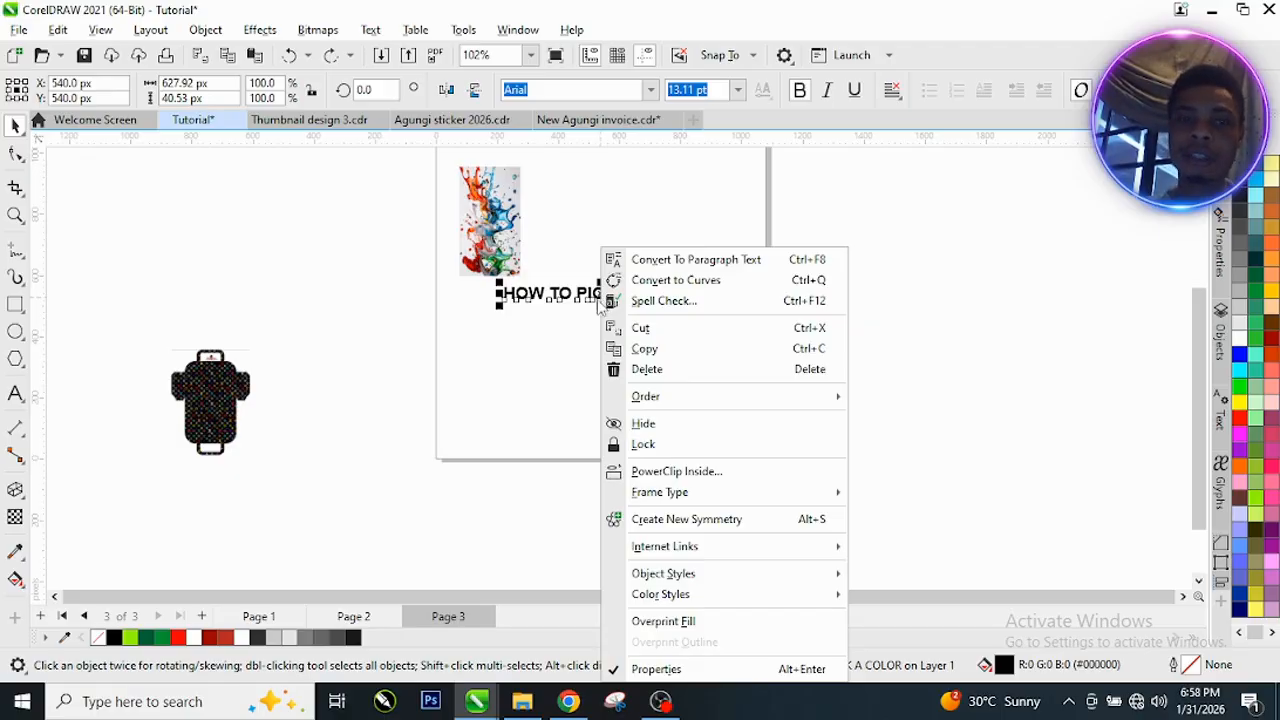
left_click(657, 370)
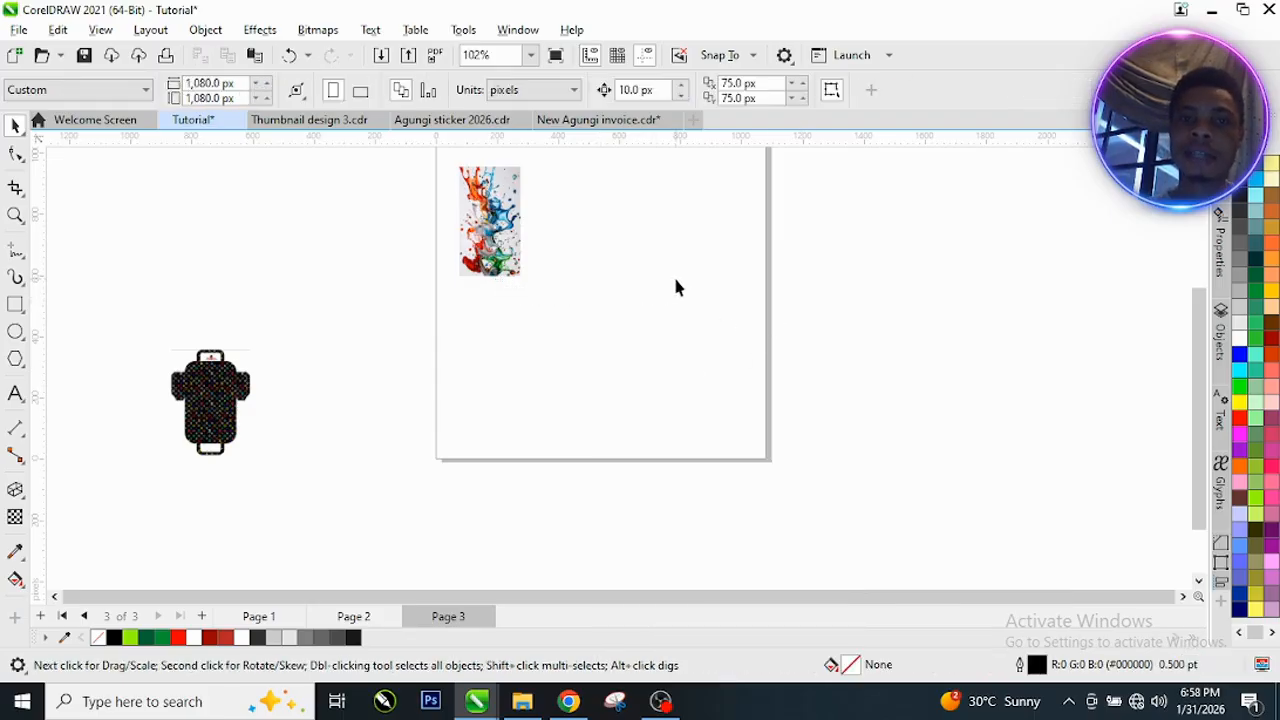
scroll(668, 280, "up", 2)
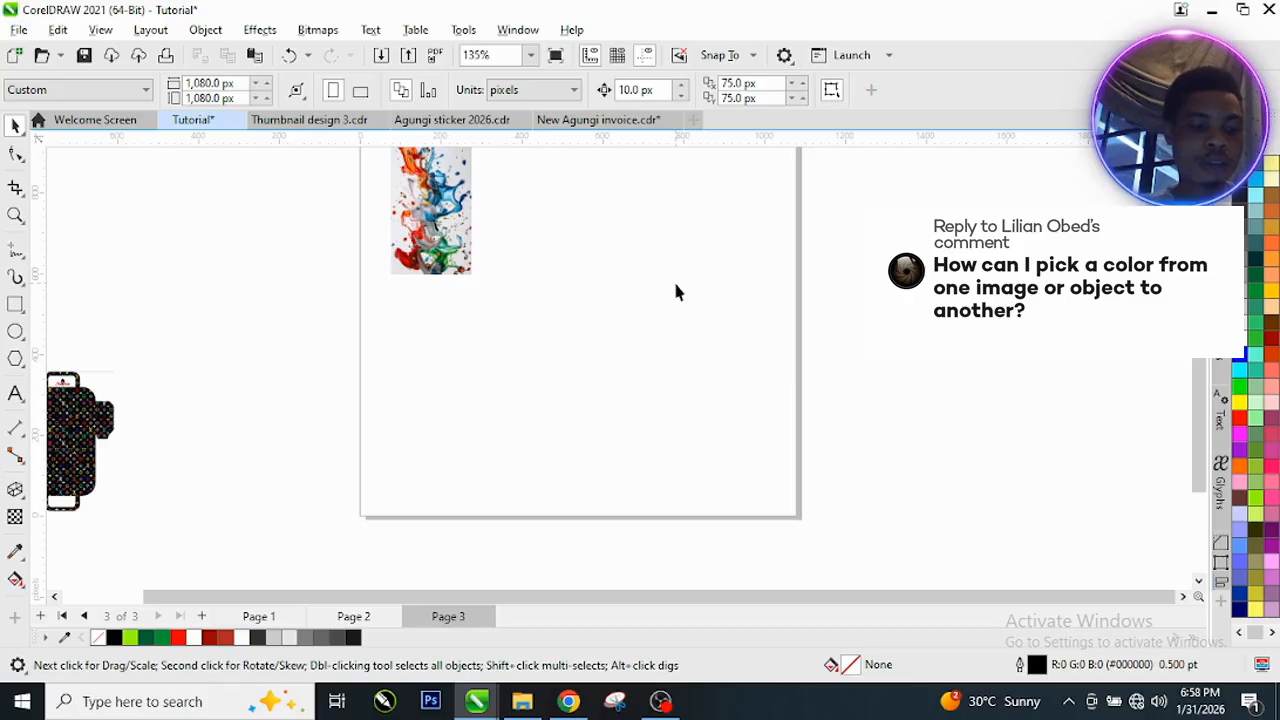
key("ctrl+z")
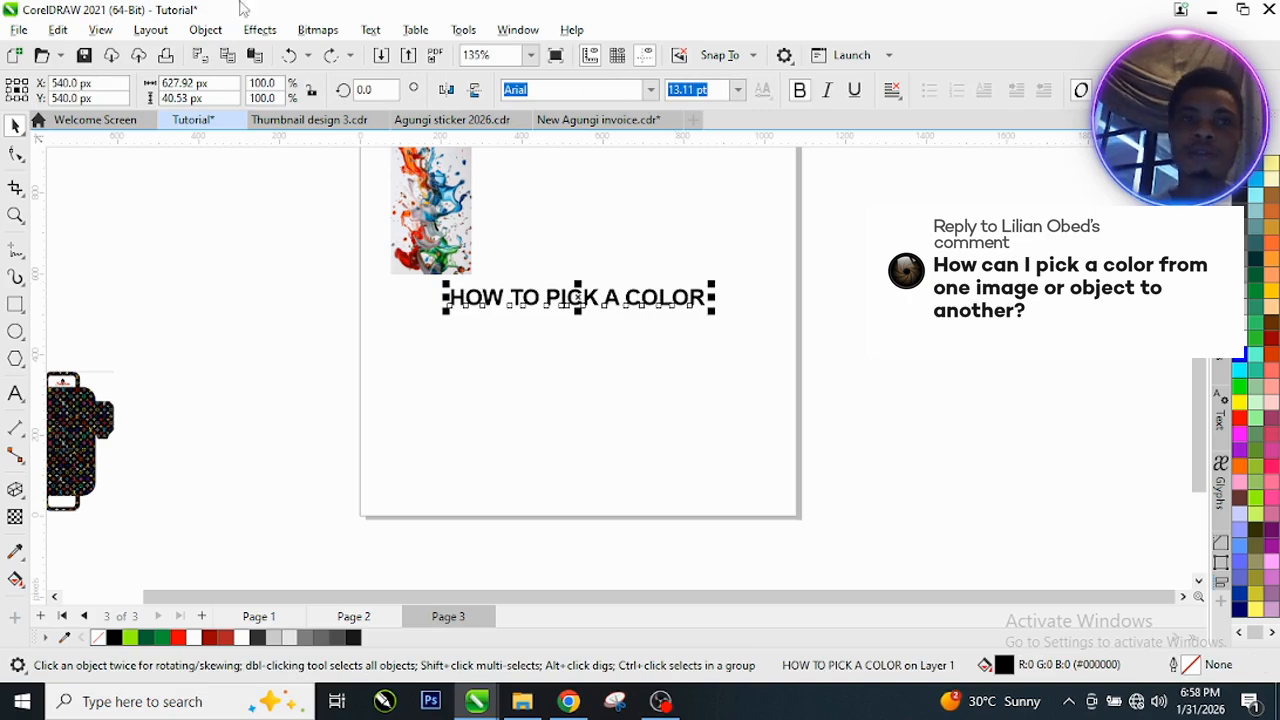
left_click(330, 57)
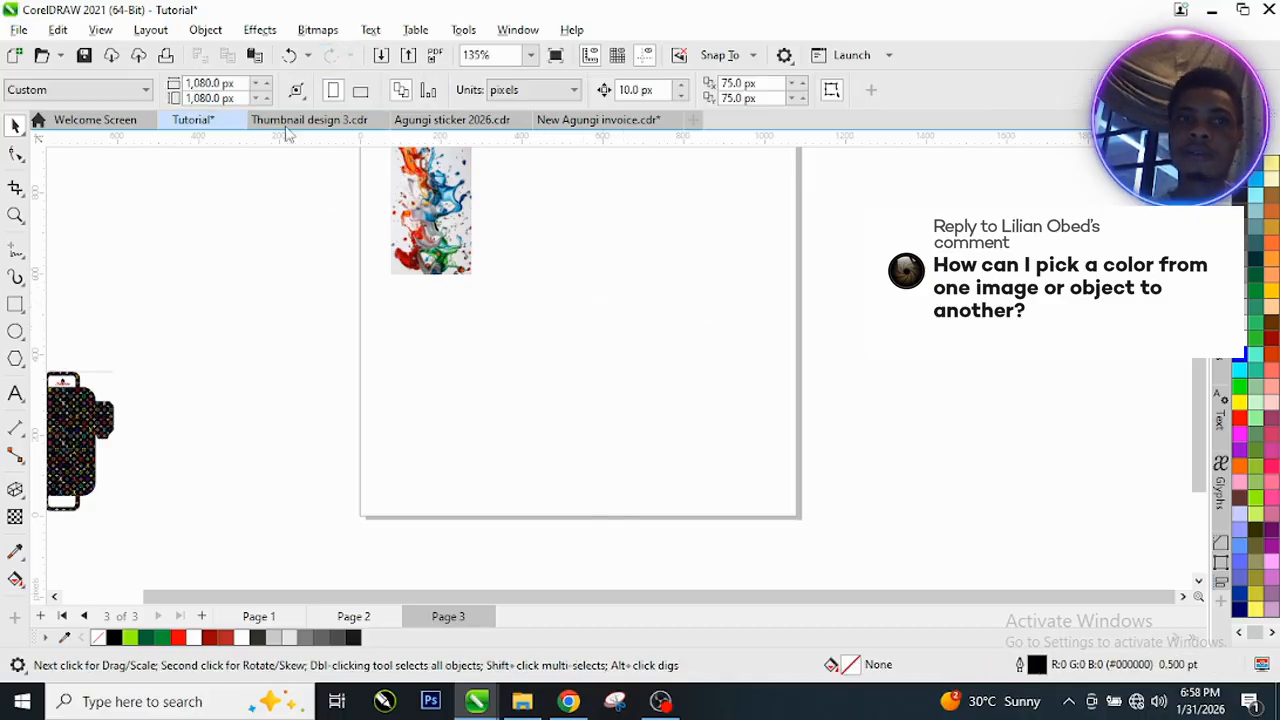
left_click(290, 57)
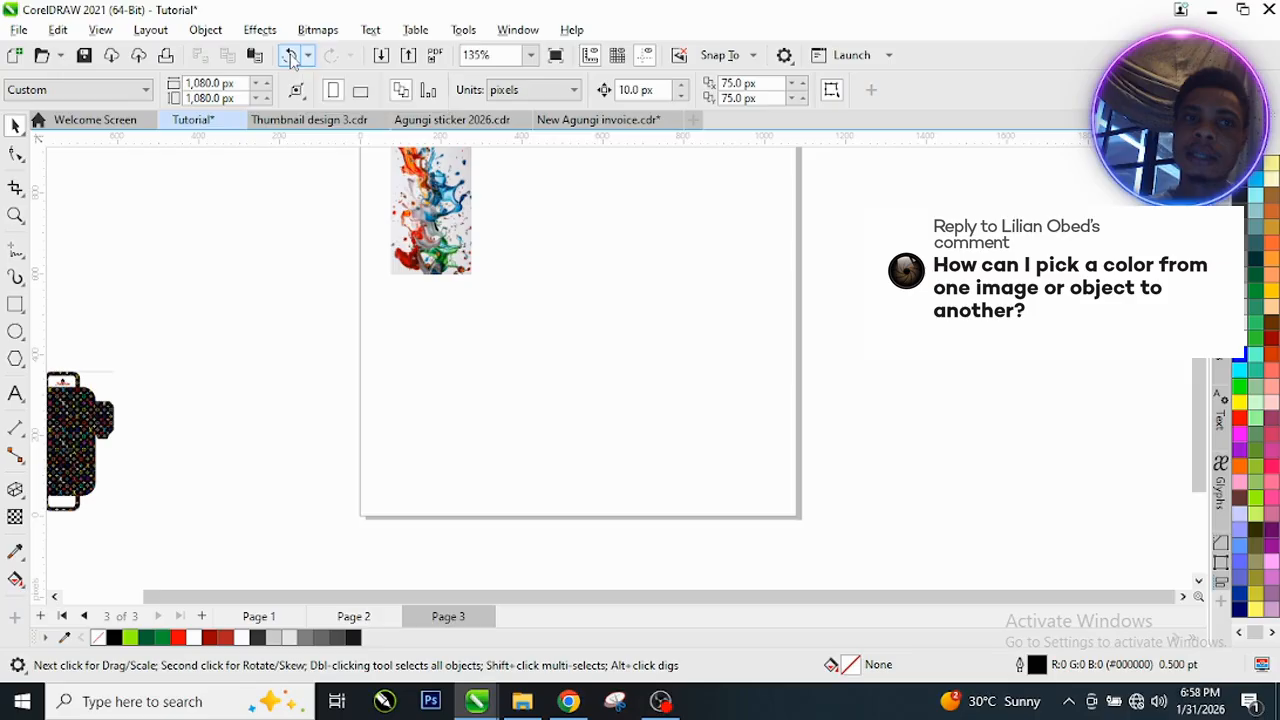
Step: Move the "HOW TO PICK A COLOR" text so it starts just beside the lower right corner of the paint splash image
left_click(550, 262)
scroll(476, 289, "up", 2)
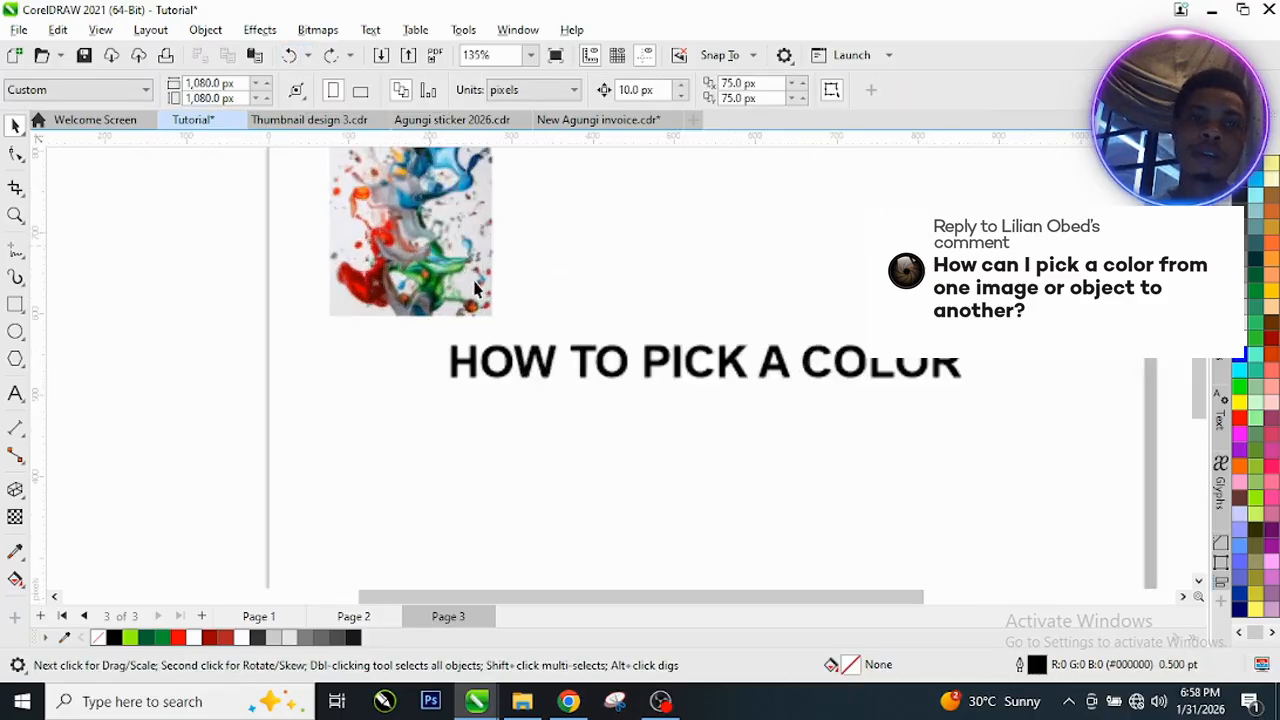
scroll(476, 289, "up", 3)
scroll(360, 235, "up", 2)
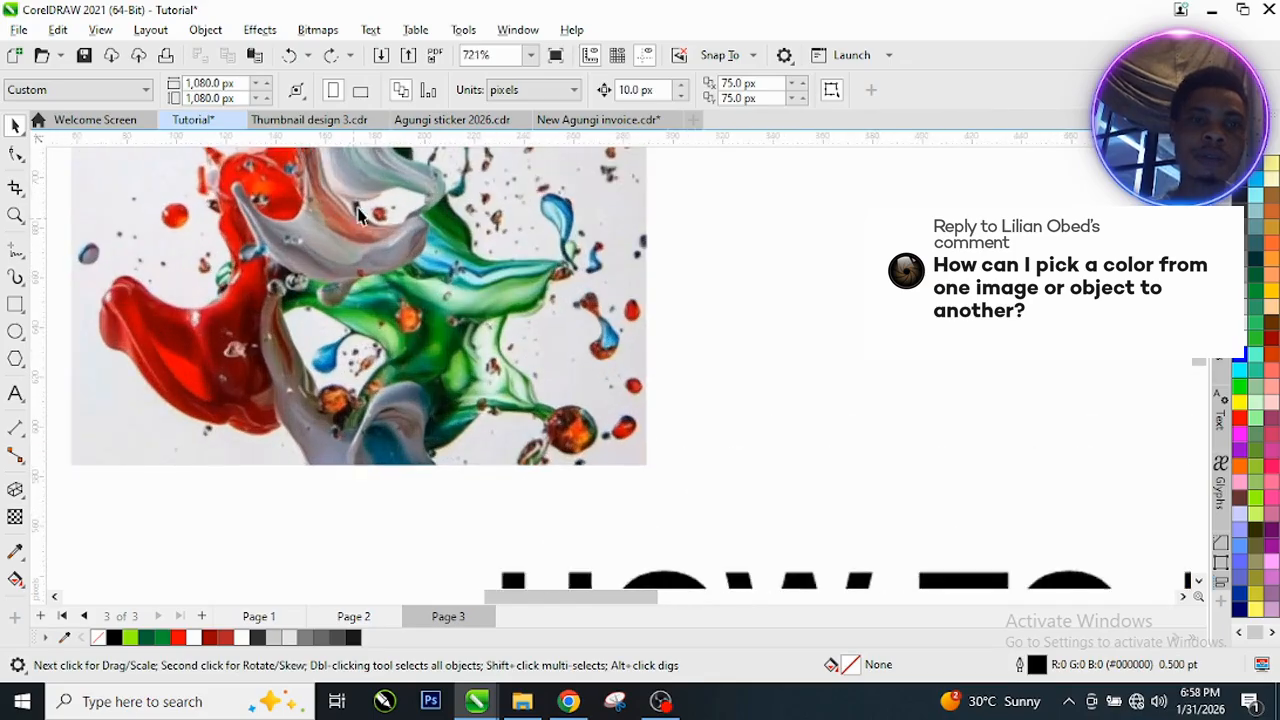
scroll(360, 215, "up", 1)
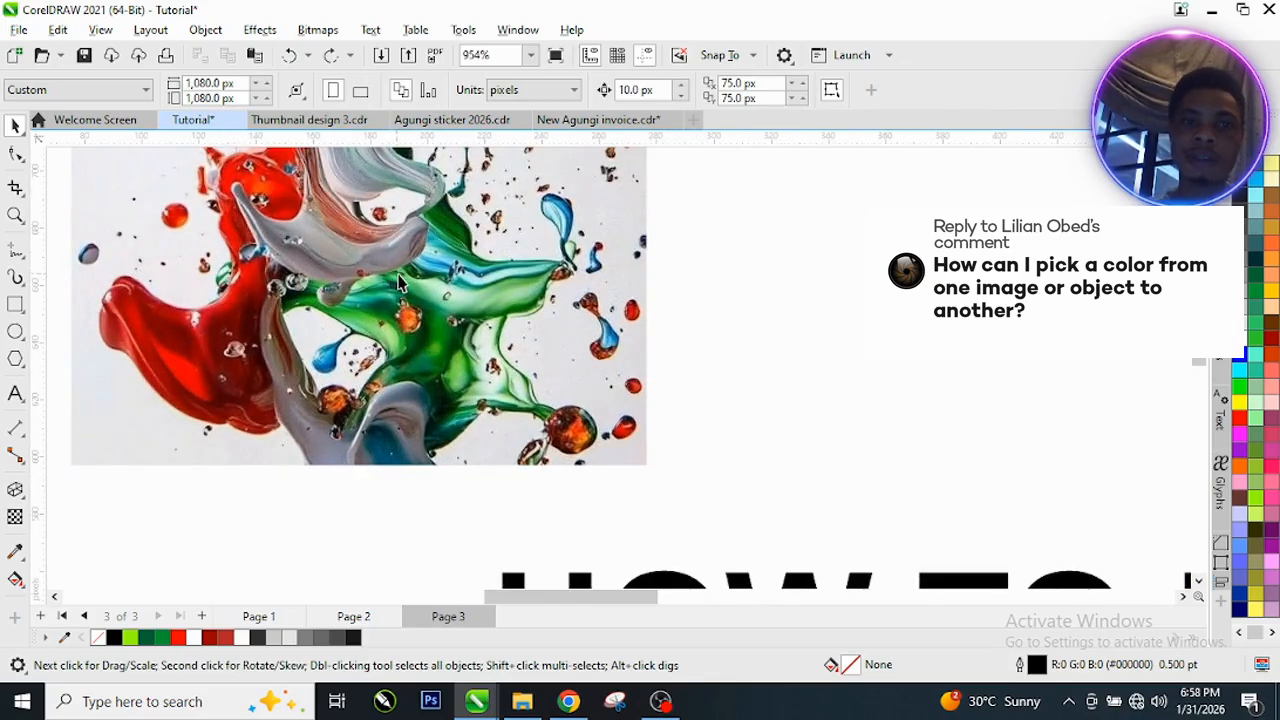
scroll(420, 292, "up", 1)
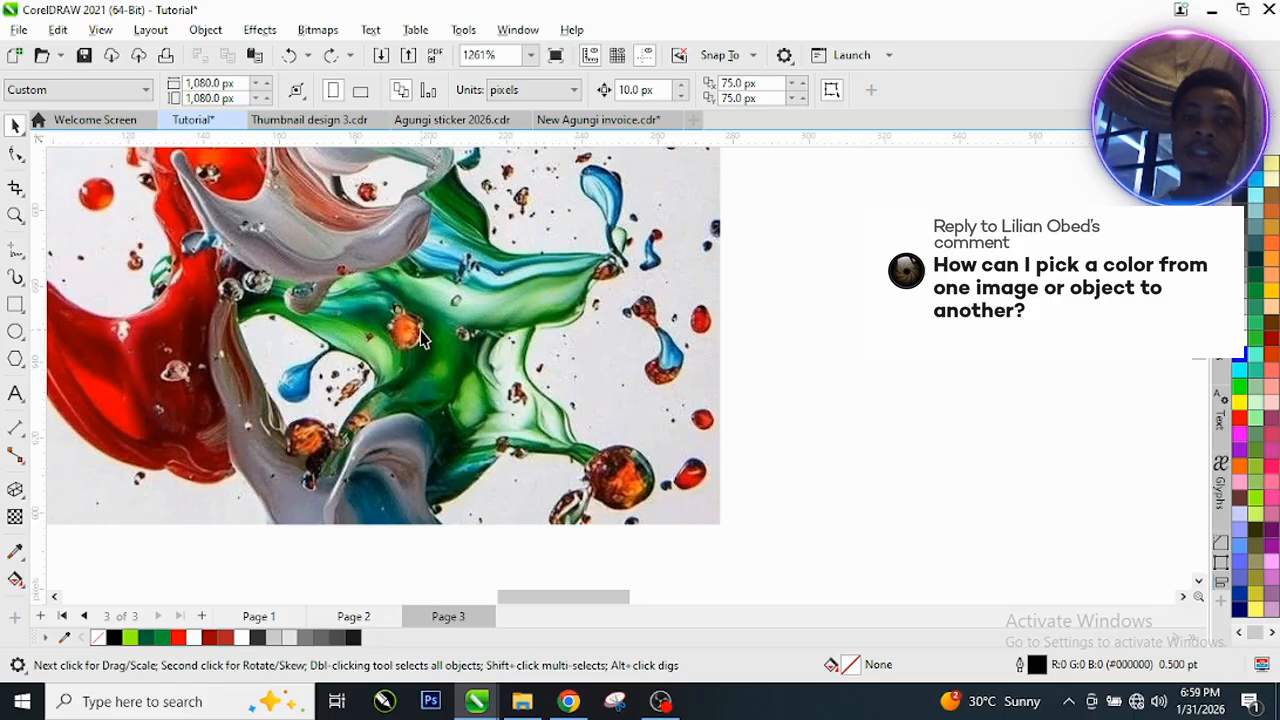
scroll(415, 350, "down", 2)
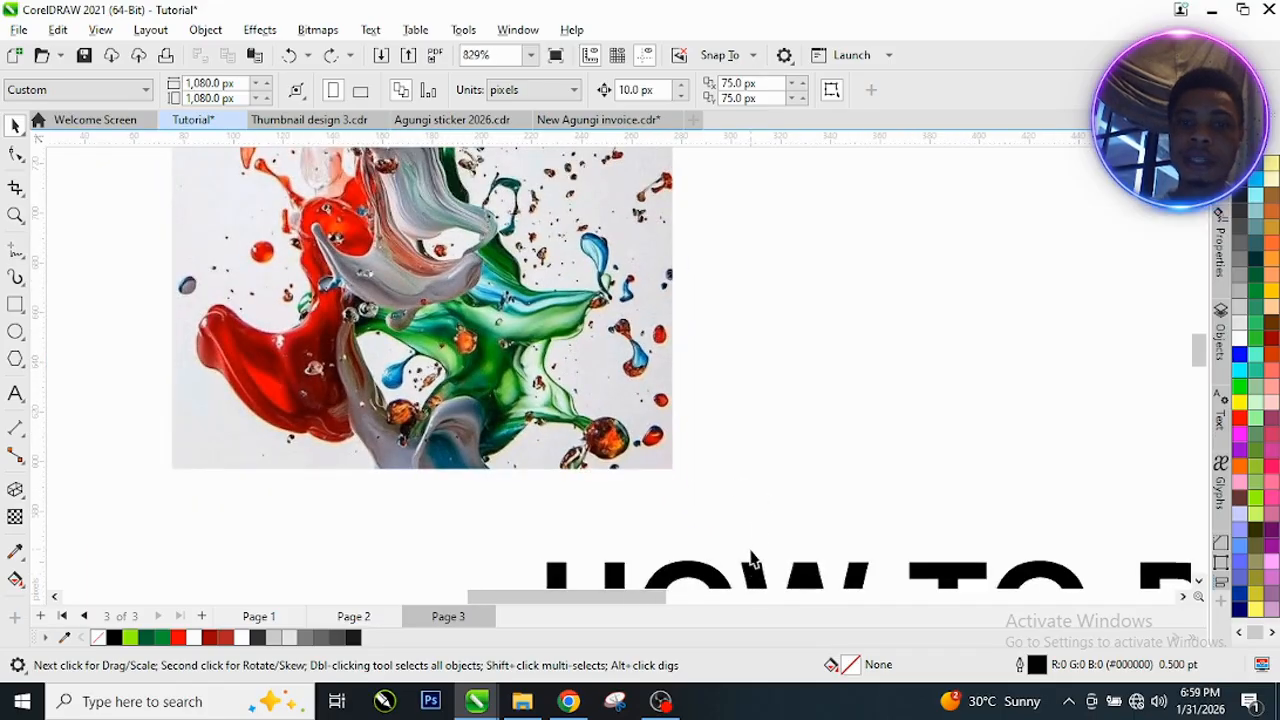
left_click_drag(750, 570, 774, 338)
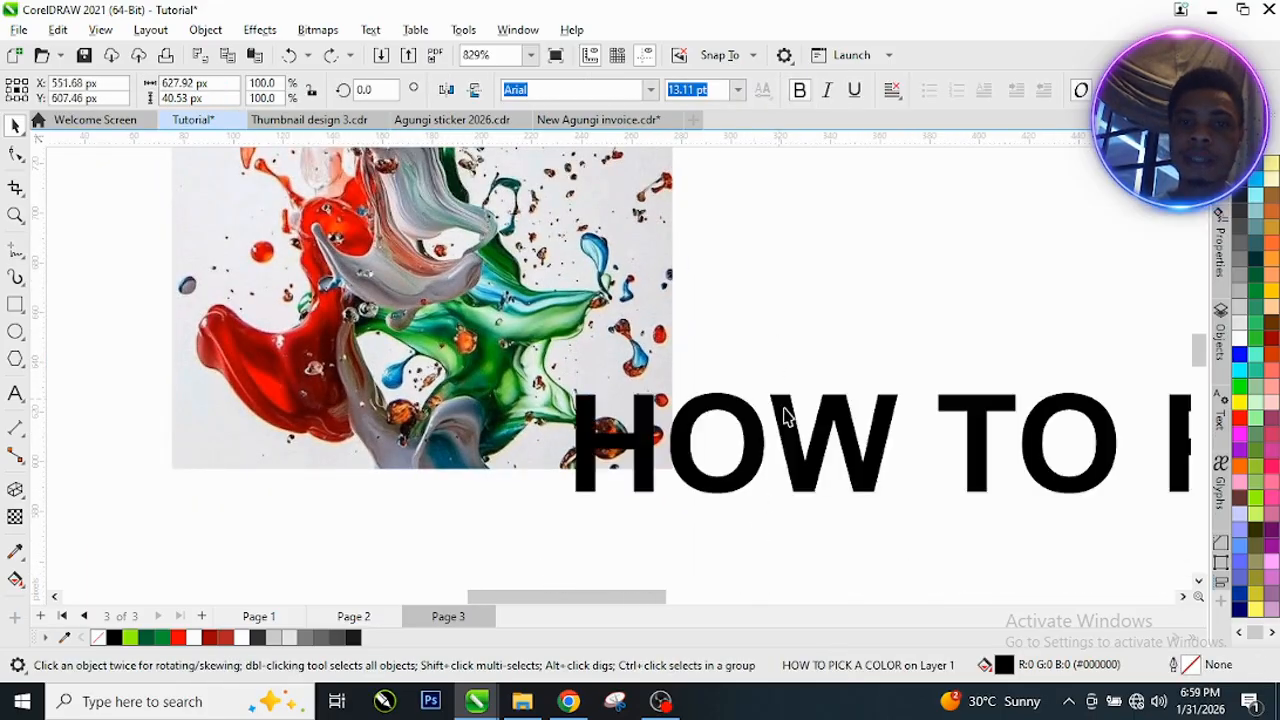
left_click_drag(790, 402, 912, 472)
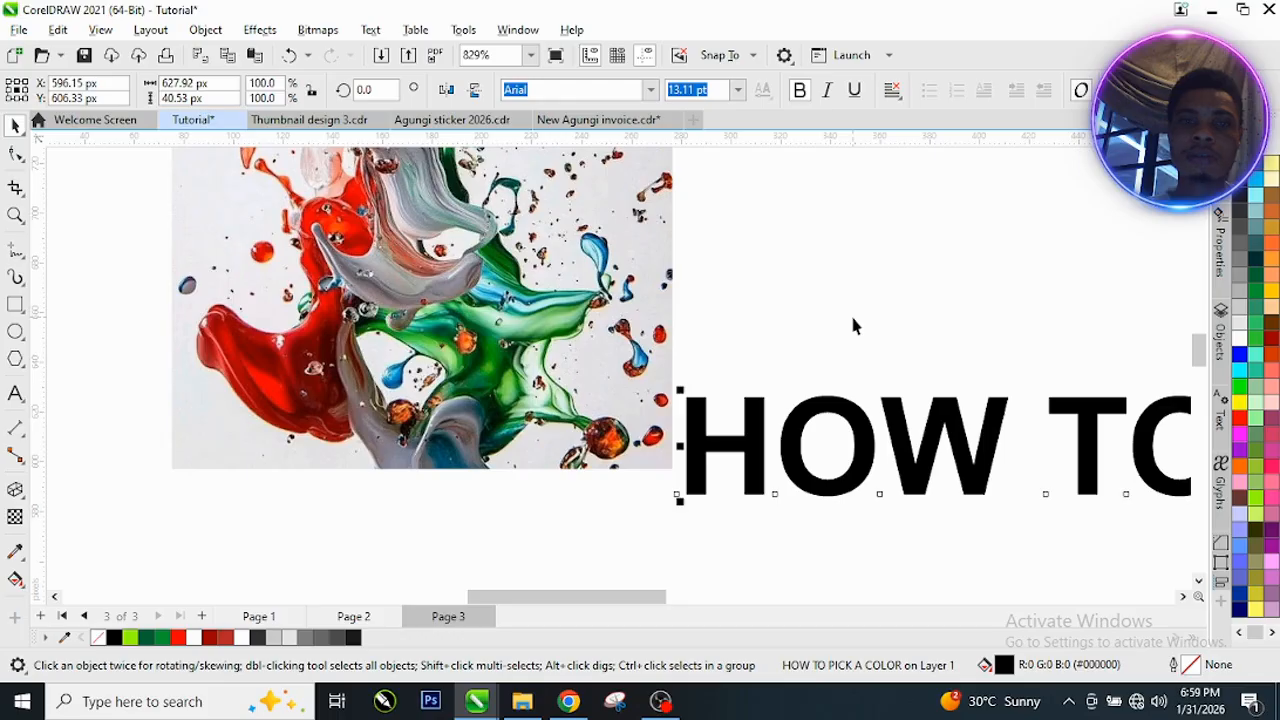
left_click(80, 350)
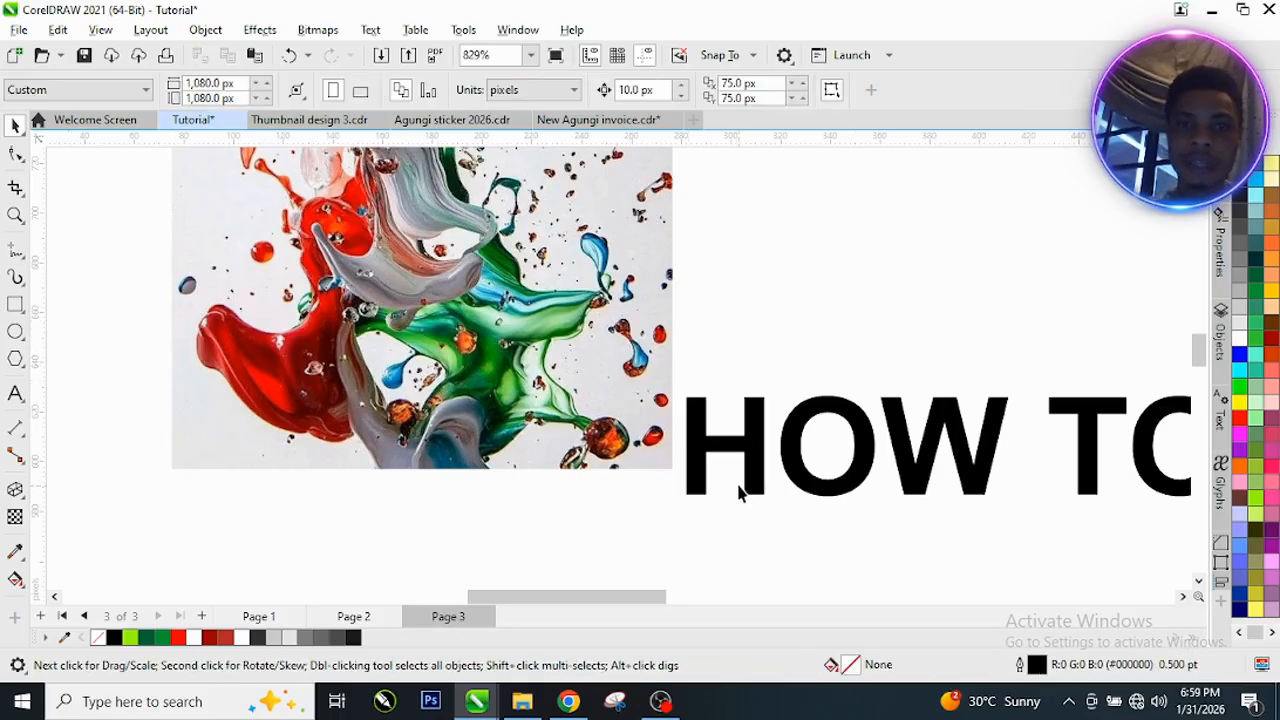
Step: Draw a five-sided polygon above the headline beside the paint splash image, and shift the image slightly down and to the left
left_click(15, 358)
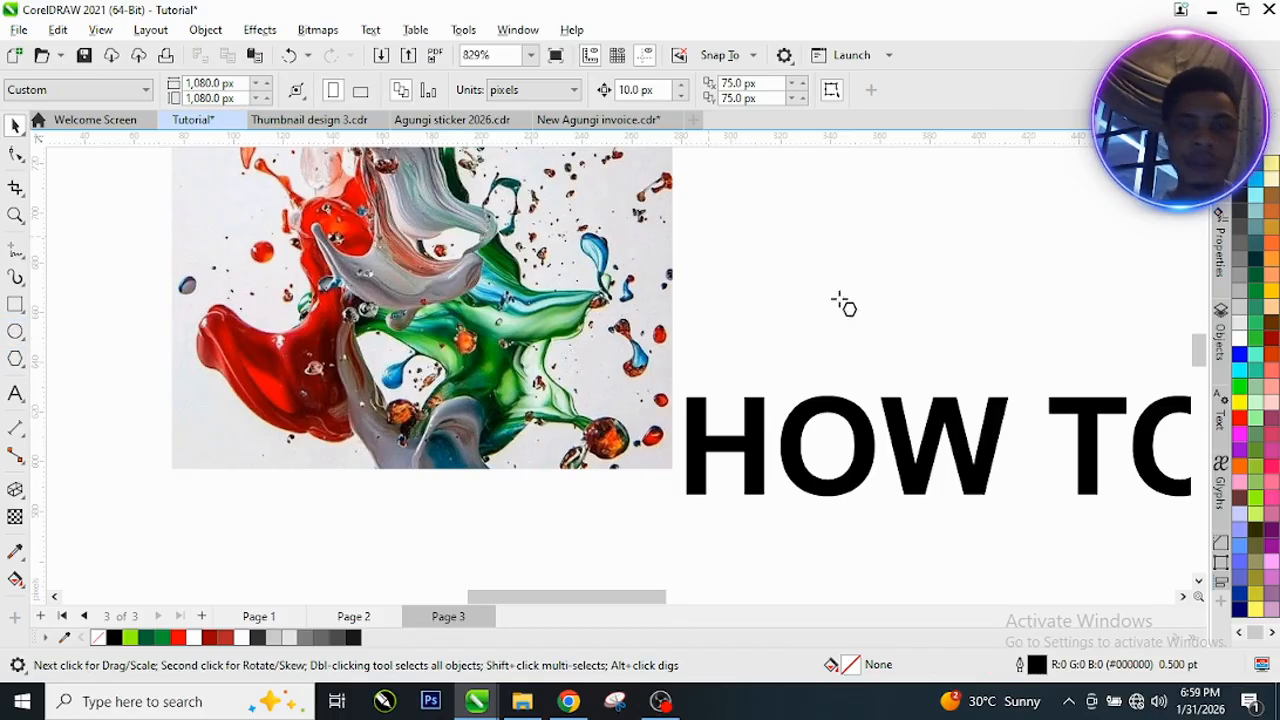
left_click_drag(798, 236, 877, 355)
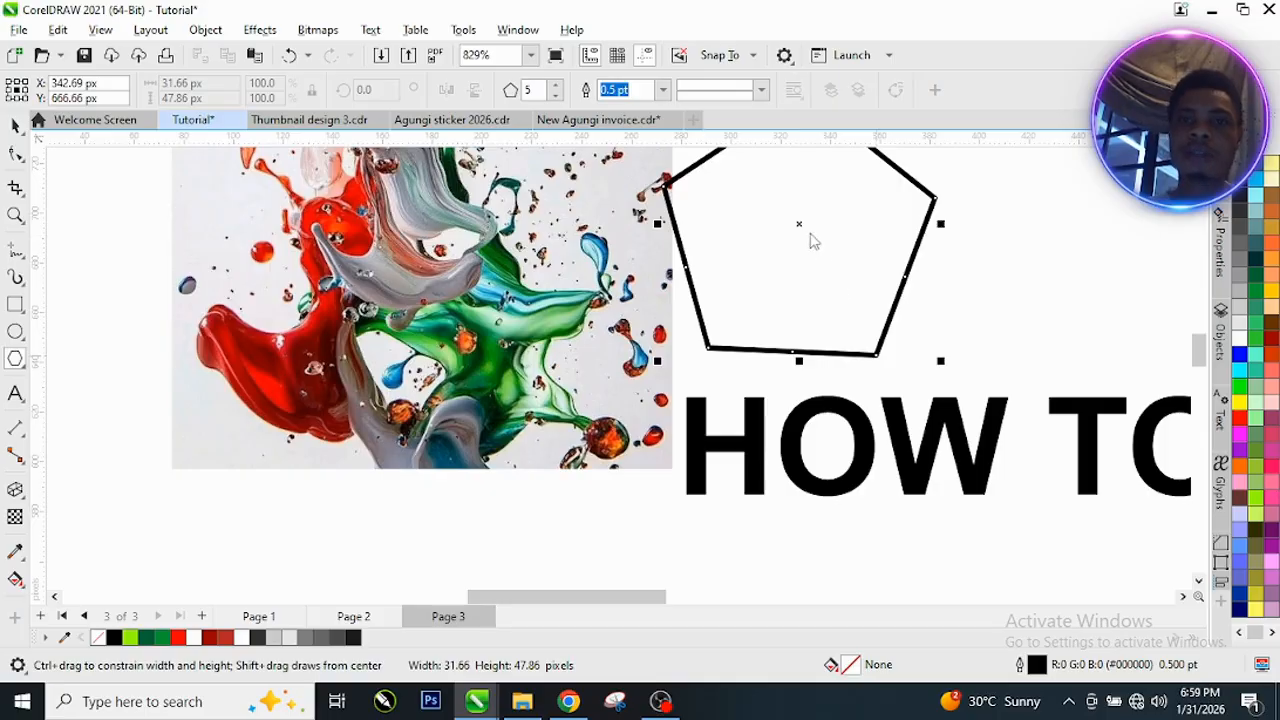
key("space")
left_click_drag(797, 231, 846, 246)
left_click_drag(457, 318, 425, 399)
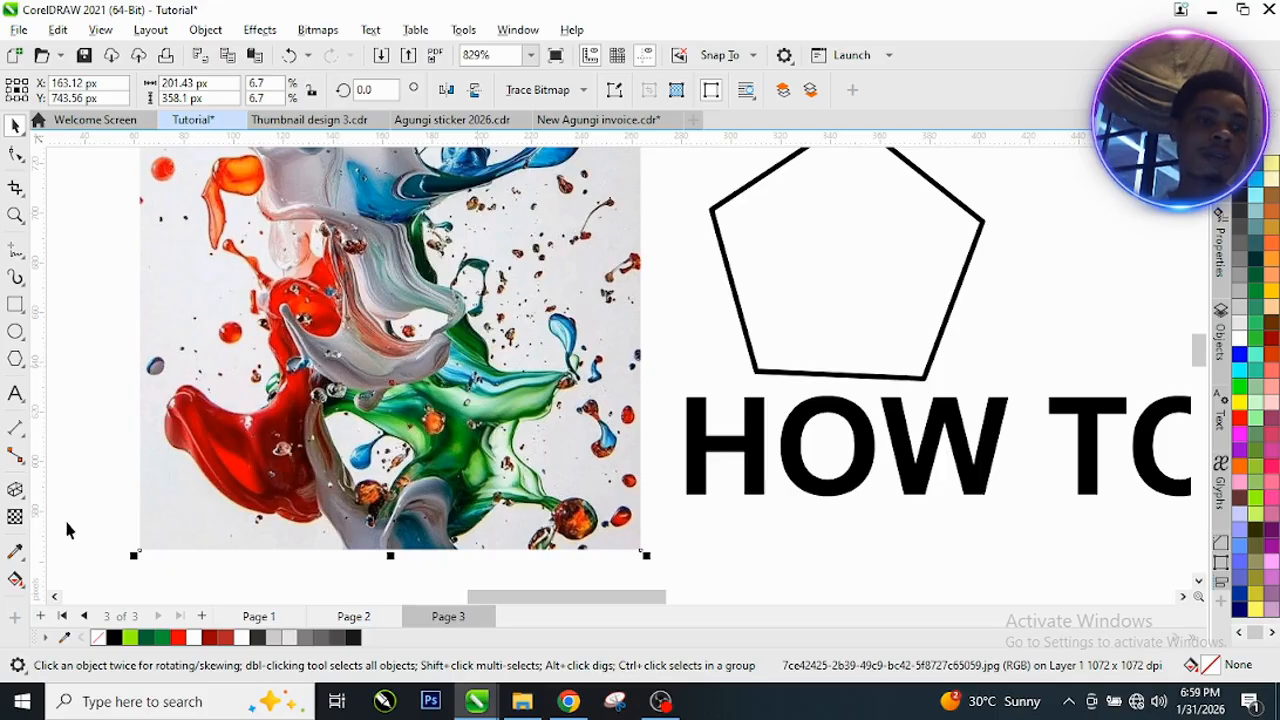
Step: Sample the blue of the small paint drop in the image with the Color Eyedropper and fill the pentagon with it
left_click(23, 563)
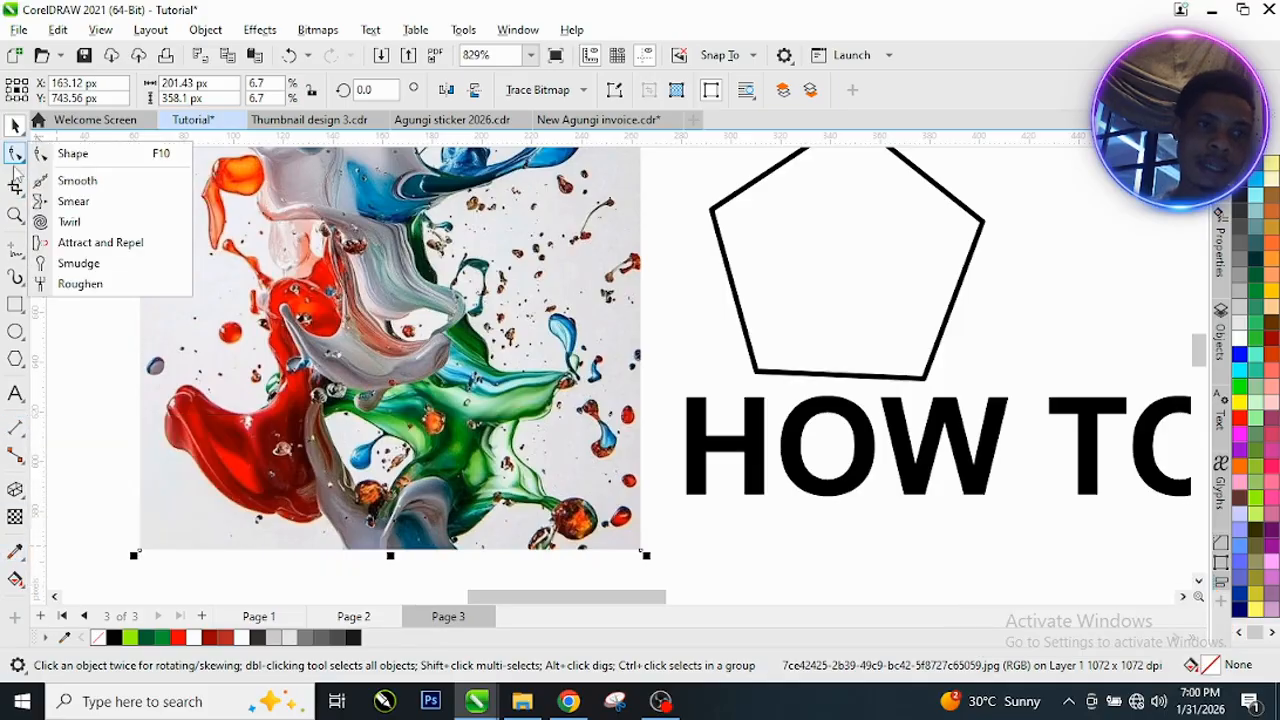
mouse_move(22, 562)
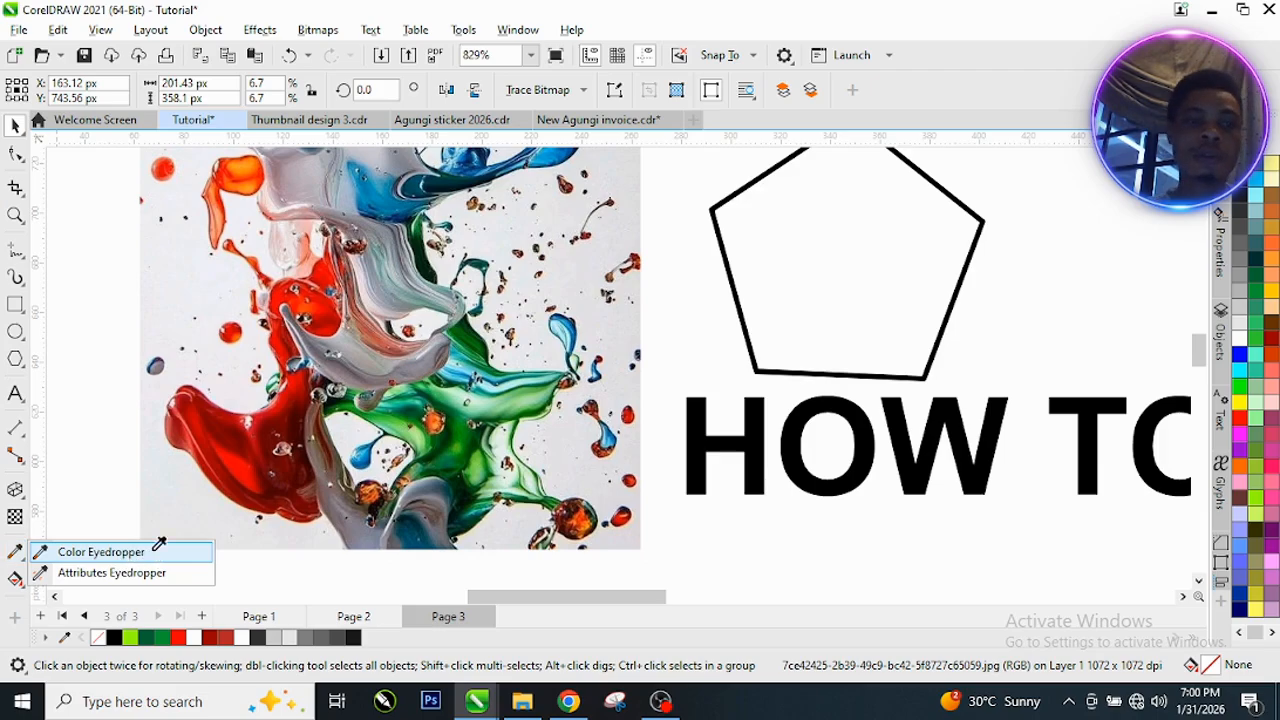
left_click(154, 551)
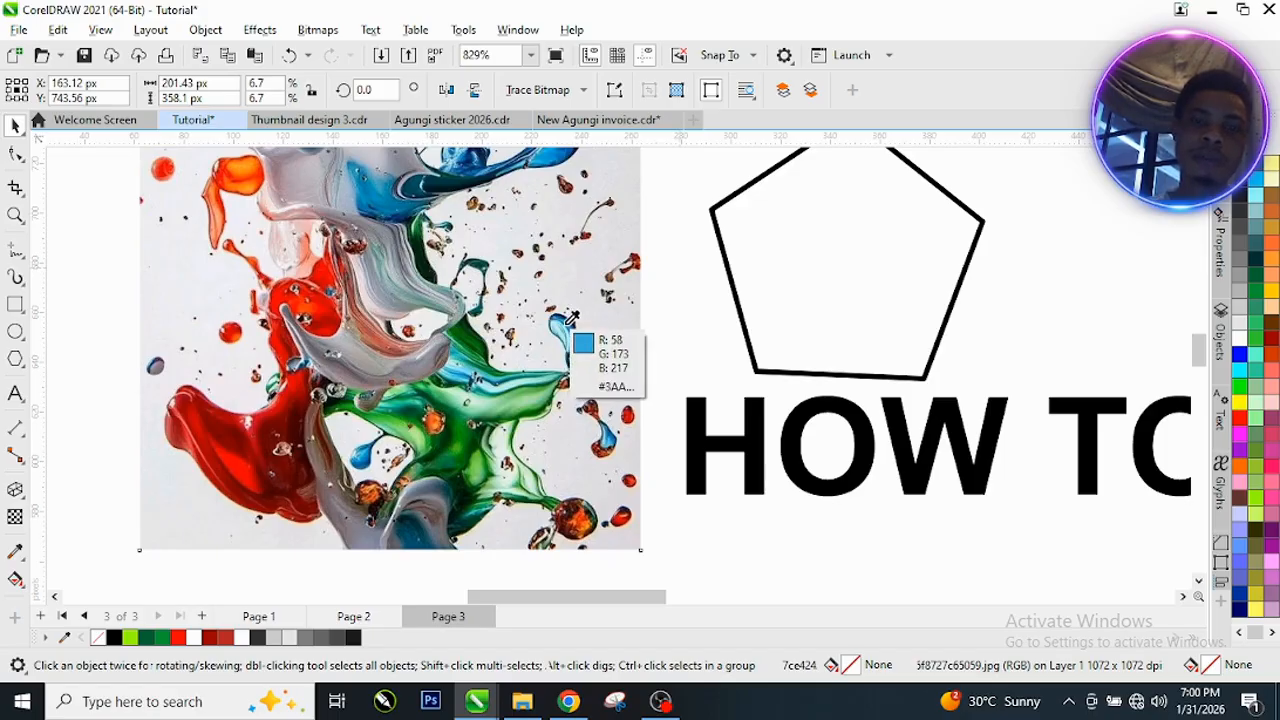
key("i")
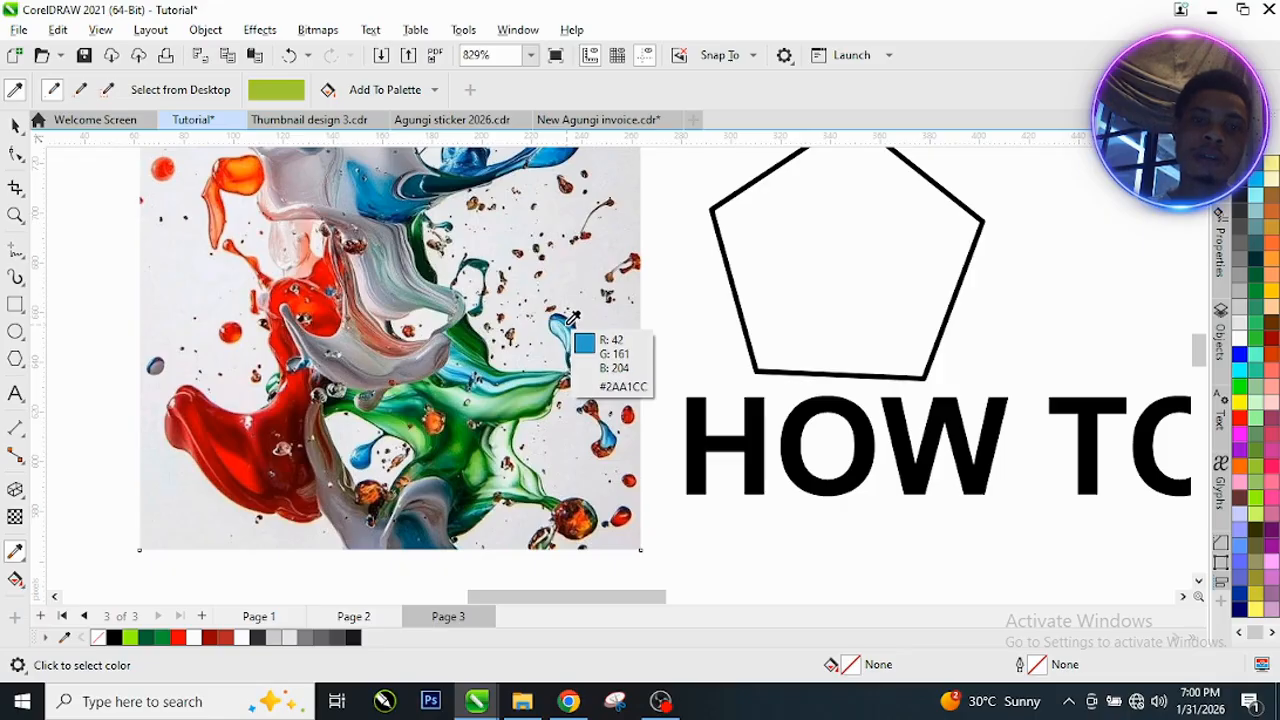
left_click(563, 323)
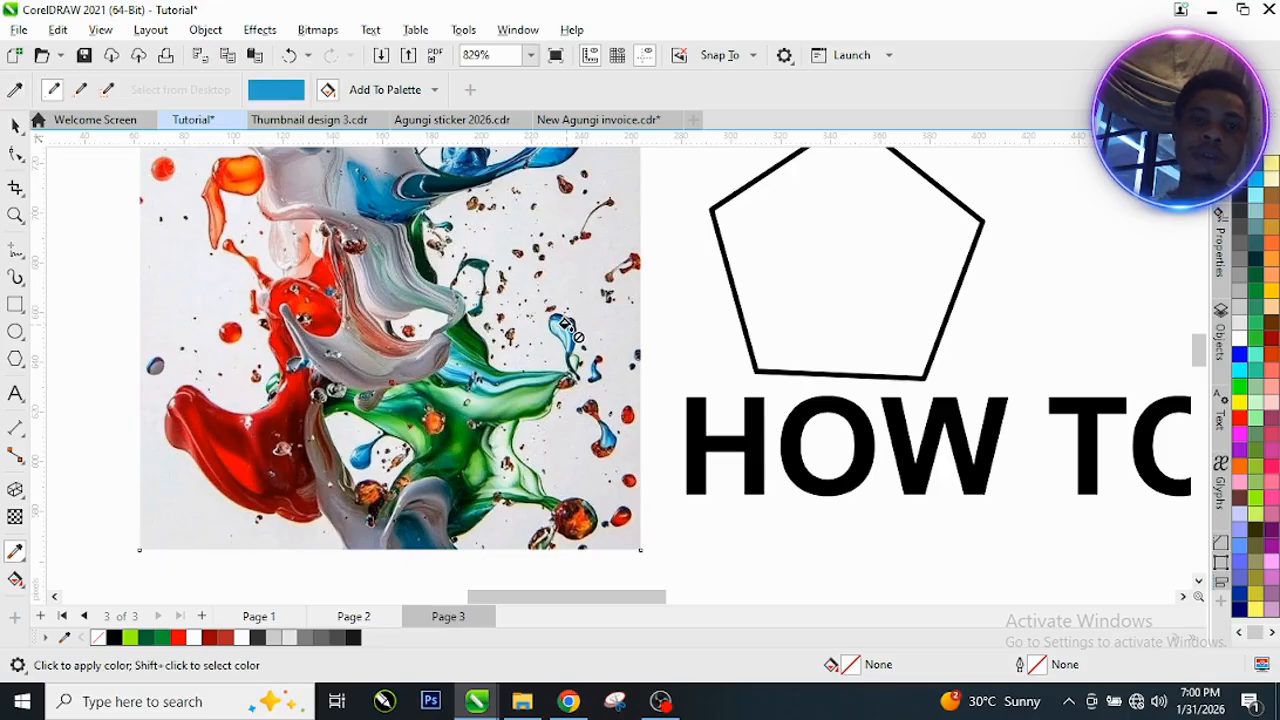
left_click(843, 236)
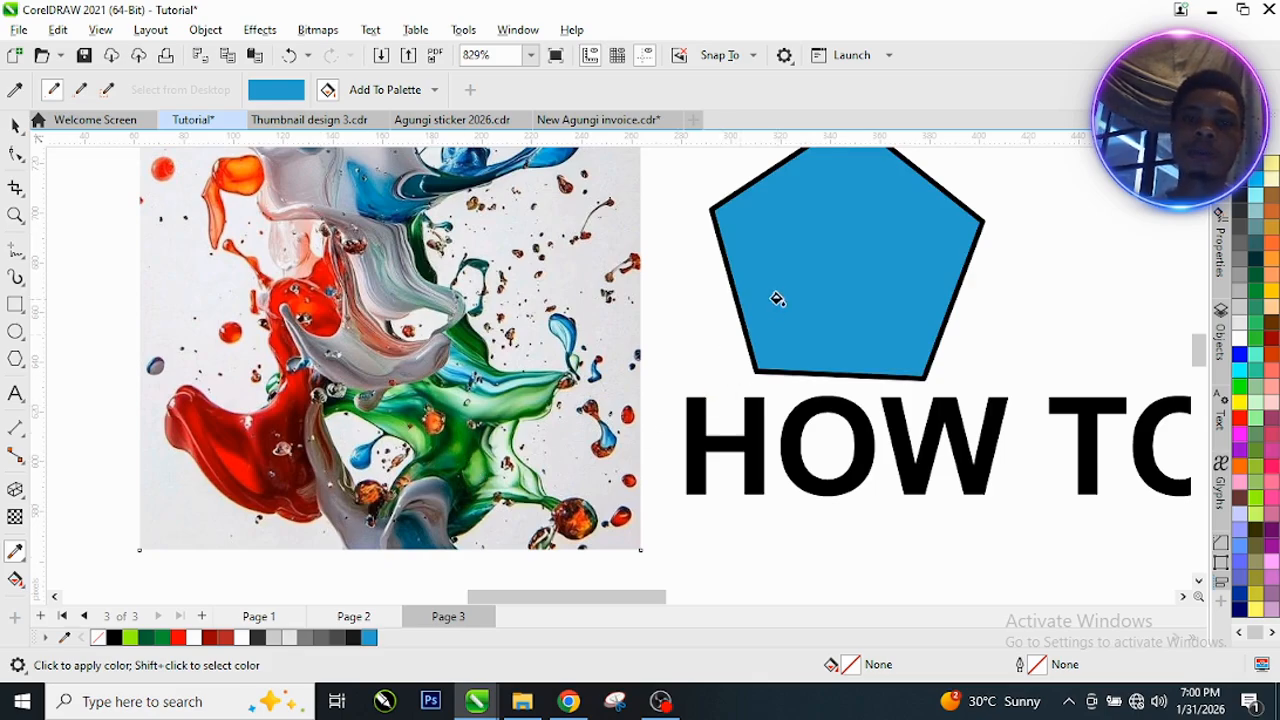
key("space")
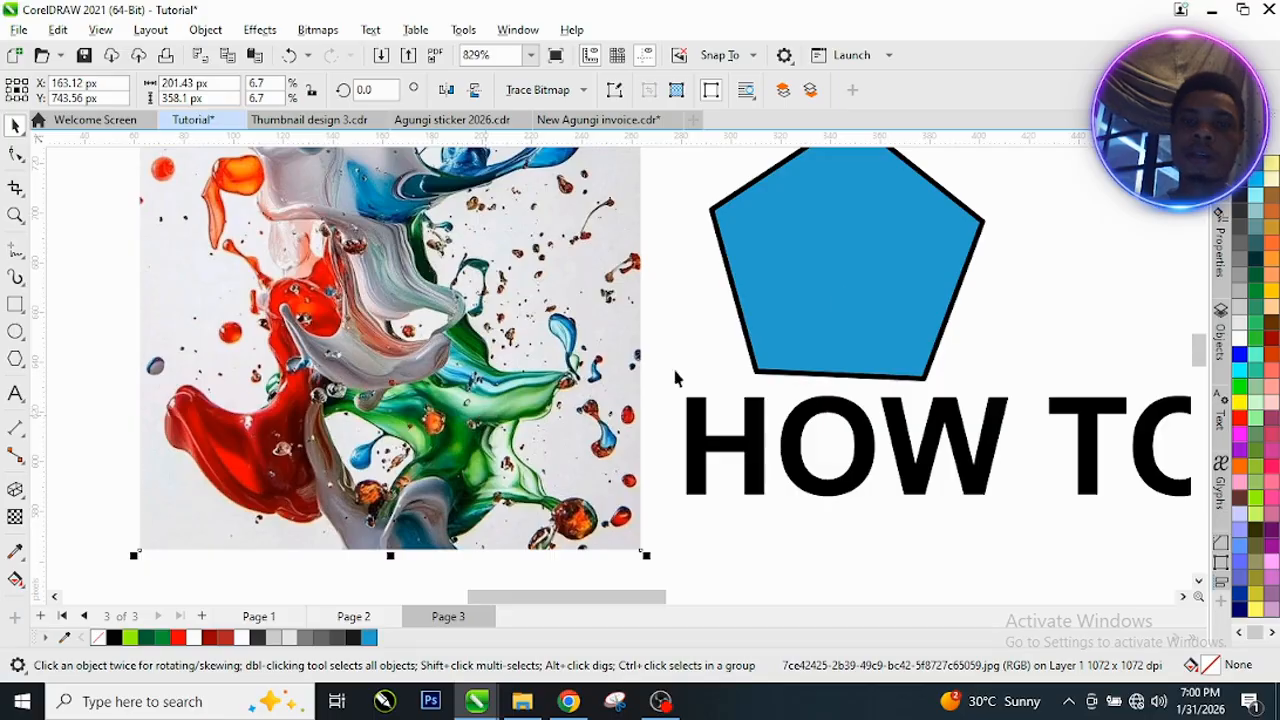
scroll(480, 418, "up", 4)
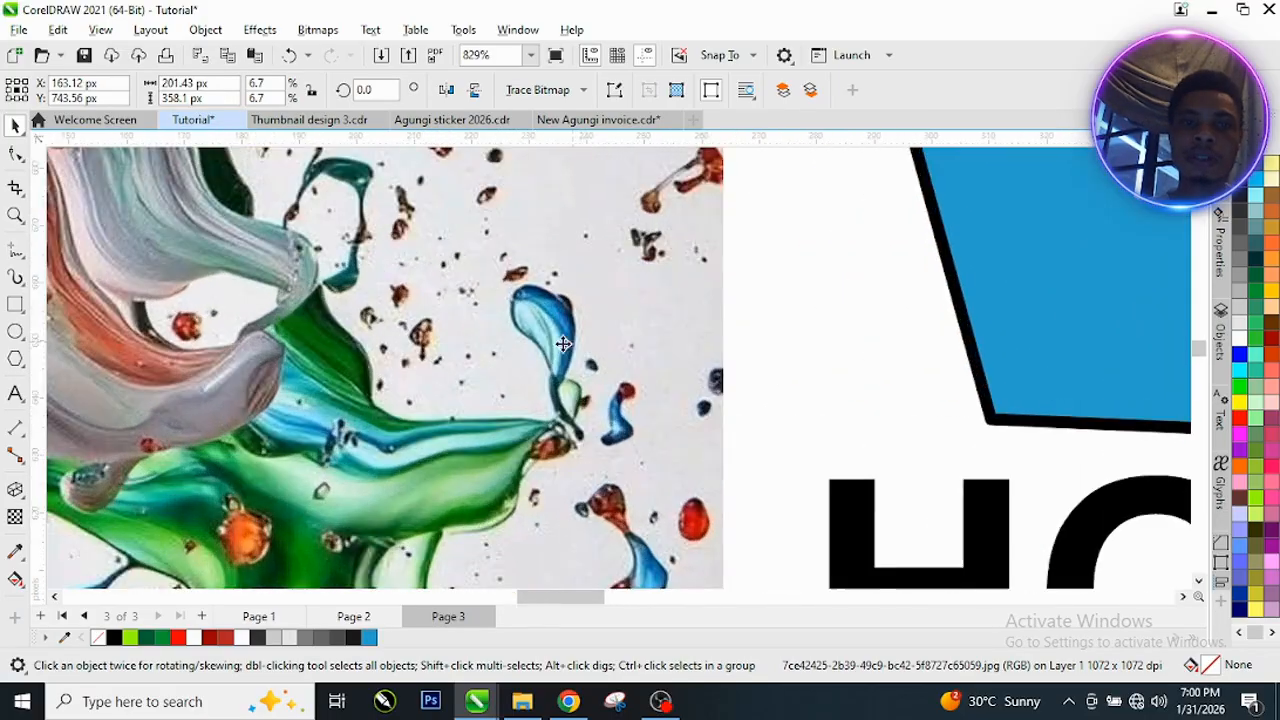
scroll(593, 333, "down", 5)
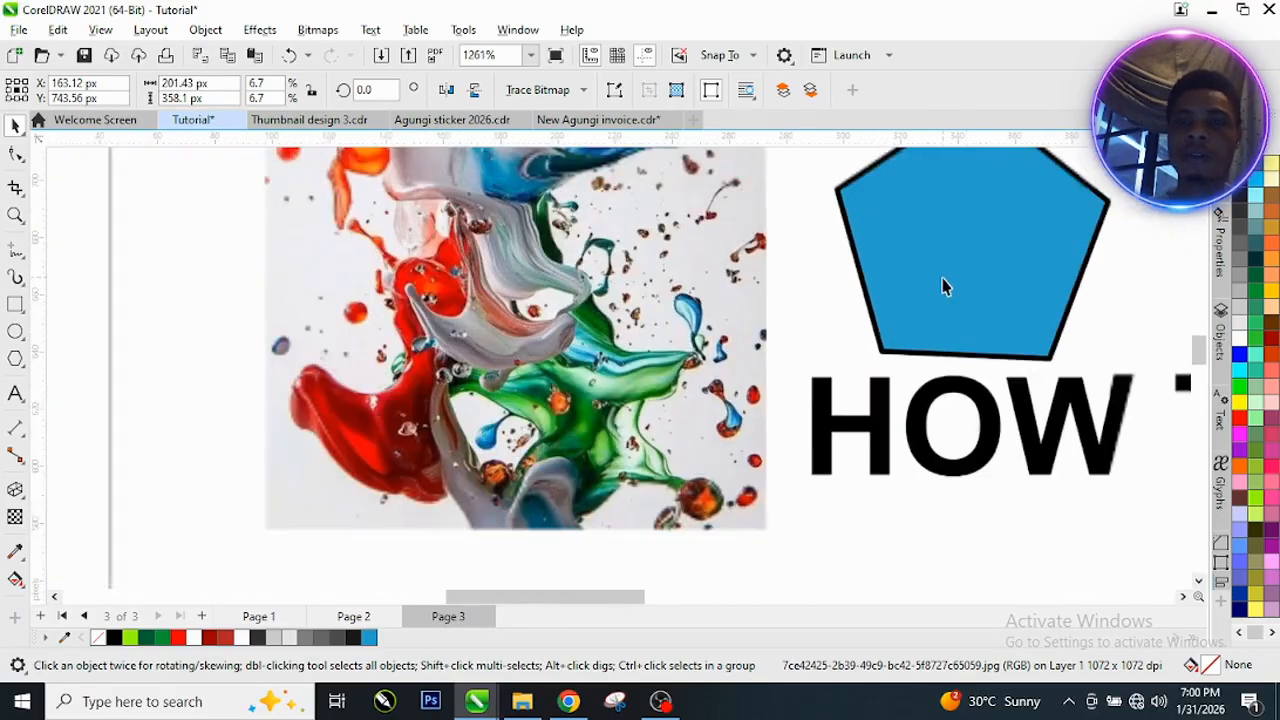